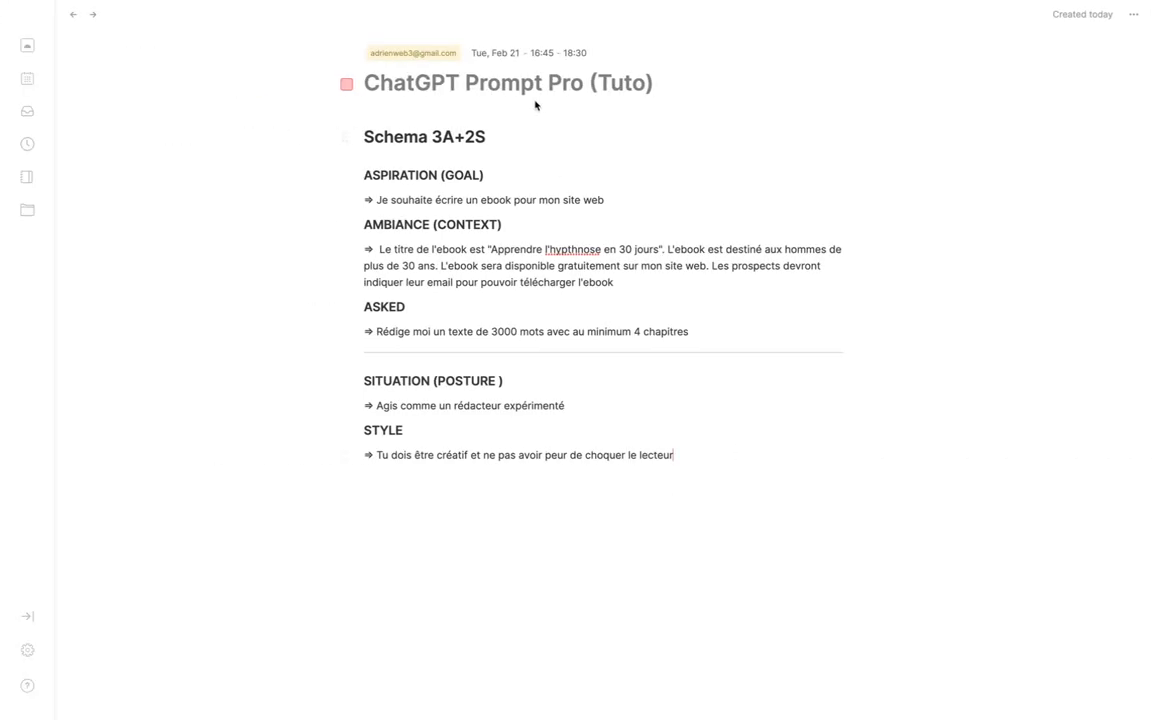
{"action": "key", "text": "Return"}
{"action": "triple_click", "coordinate": [715, 329]}
{"action": "left_click", "coordinate": [689, 227]}
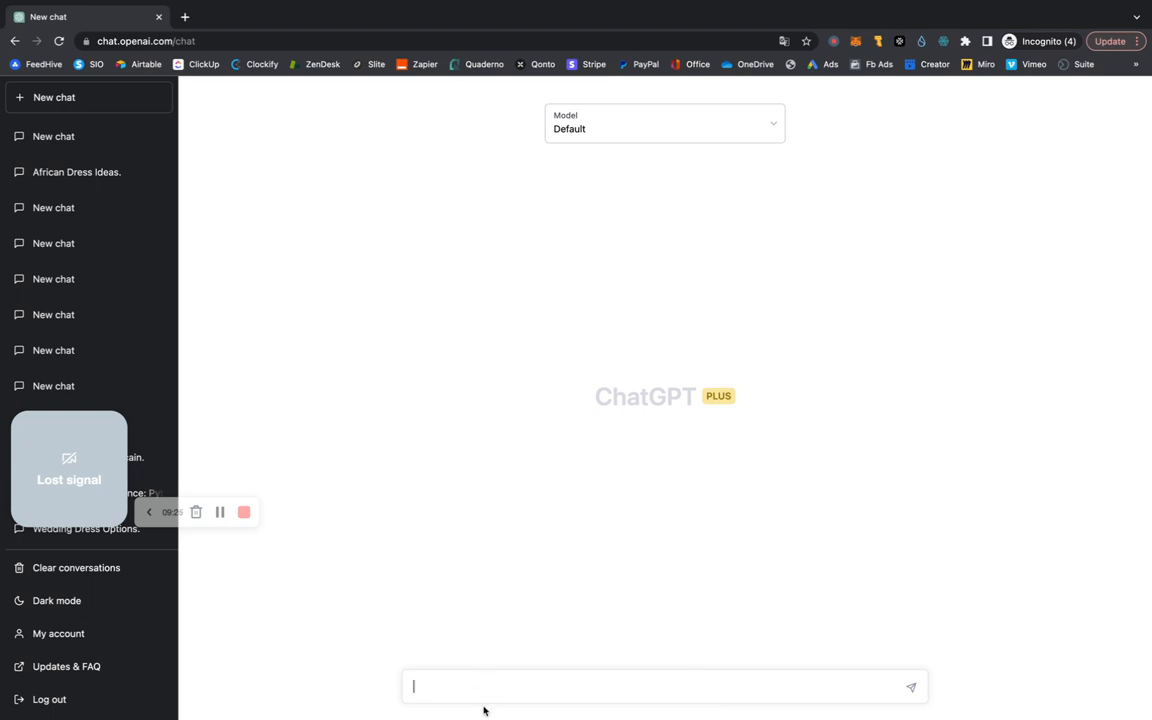
{"action": "type", "text": "EE"}
{"action": "key", "text": "ctrl+Left"}
{"action": "key", "text": "ctrl+Right"}
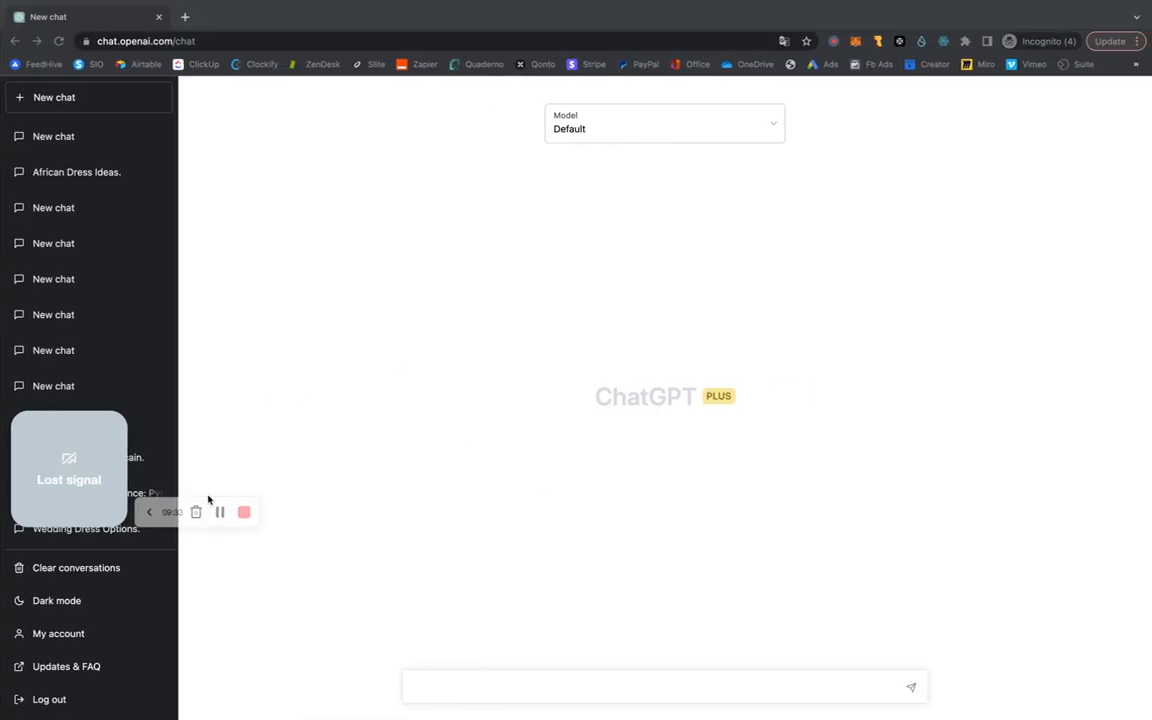
{"action": "key", "text": "ctrl+Left"}
{"action": "key", "text": "ctrl+Right"}
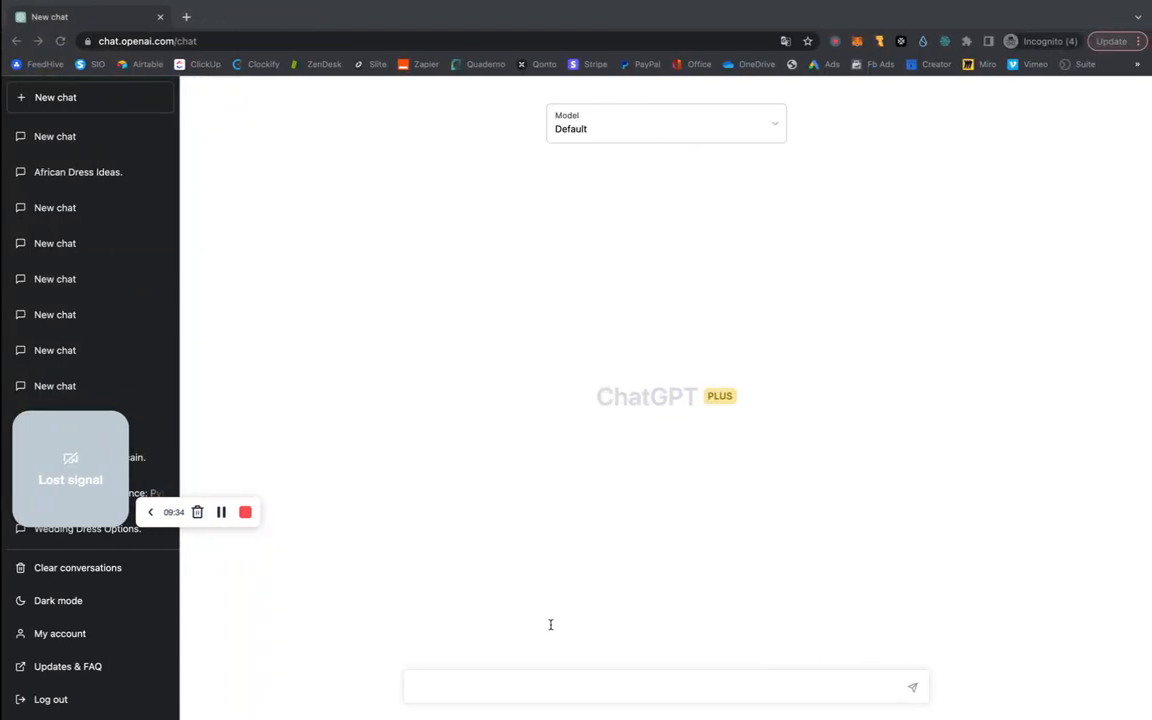
{"action": "type", "text": "E"}
{"action": "key", "text": "BackSpace"}
{"action": "key", "text": "BackSpace"}
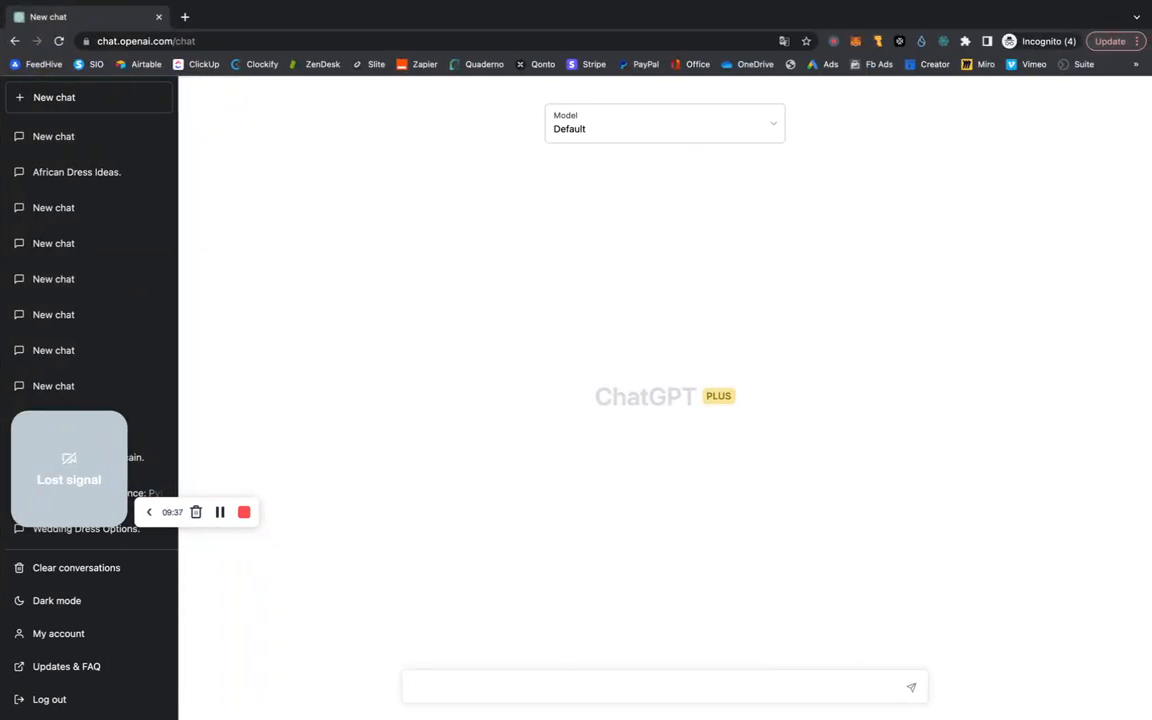
Begin the ChatGPT prompt with the line "Imagine que tu sois Elon musk" and start a second line
{"action": "type", "text": "Tu esImagine tu"}
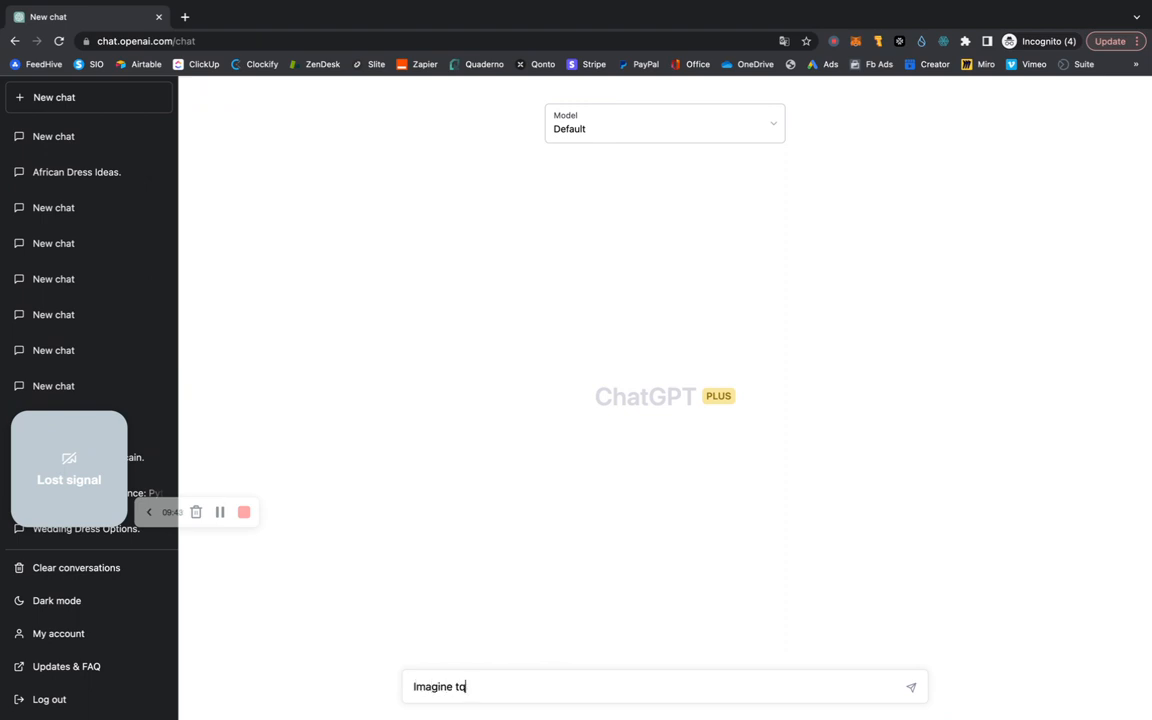
{"action": "key", "text": "BackSpace"}
{"action": "key", "text": "BackSpace"}
{"action": "type", "text": "que tu sois Elon musk"}
{"action": "key", "text": "shift+Return"}
Add "rédige moi un tweet sur le rechauffement climatique" as the prompt's second line and send it
{"action": "type", "text": "rédige moi un te"}
{"action": "key", "text": "BackSpace"}
{"action": "type", "text": "wee"}
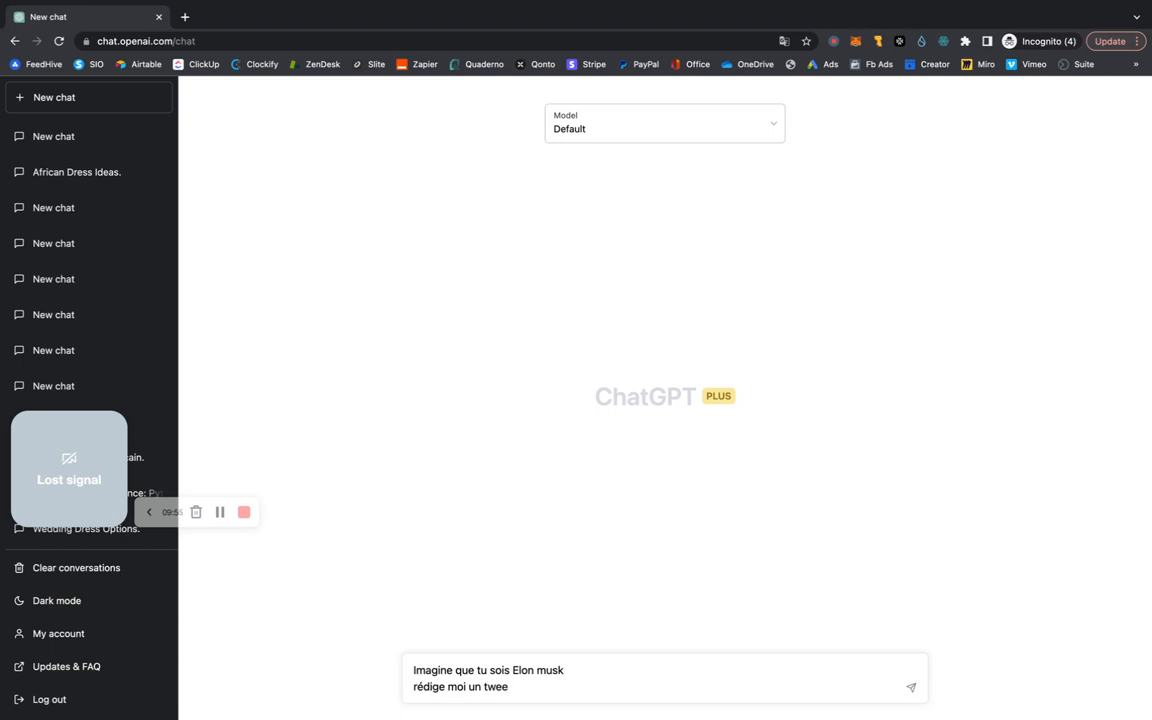
{"action": "type", "text": "t sur le rechaufg"}
{"action": "key", "text": "BackSpace"}
{"action": "type", "text": "ffementc"}
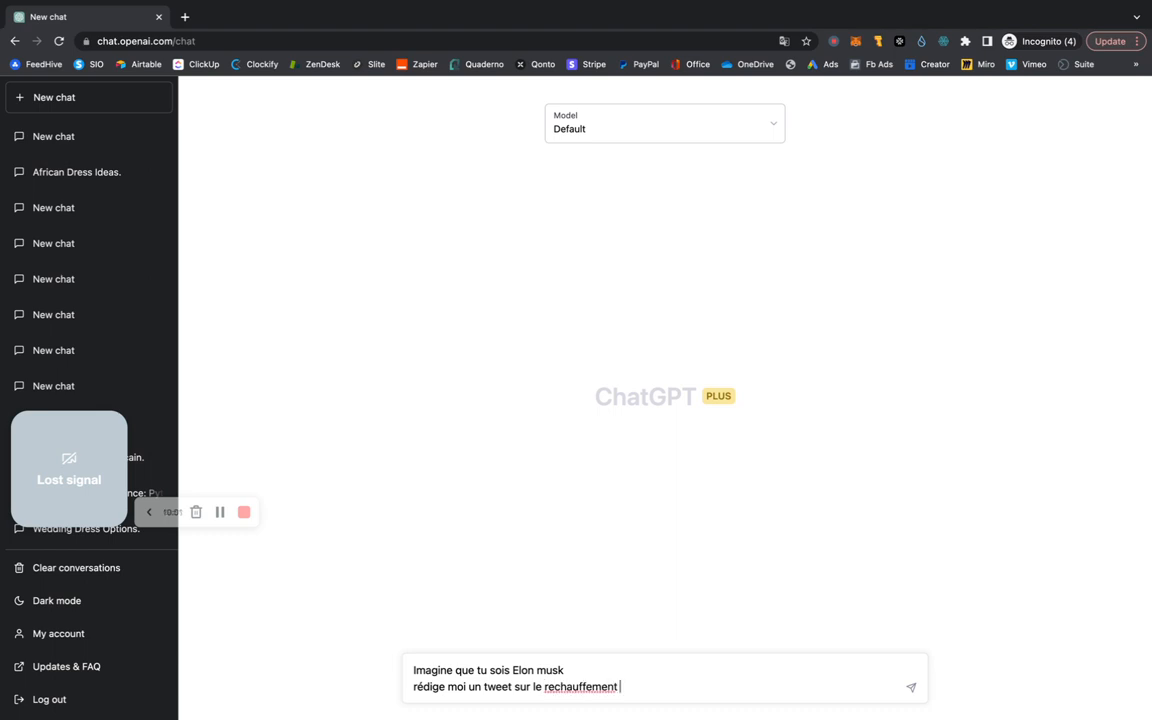
{"action": "key", "text": "BackSpace"}
{"action": "type", "text": "cléma"}
{"action": "key", "text": "BackSpace"}
{"action": "key", "text": "BackSpace"}
{"action": "key", "text": "BackSpace"}
{"action": "type", "text": "imatique"}
{"action": "key", "text": "Return"}
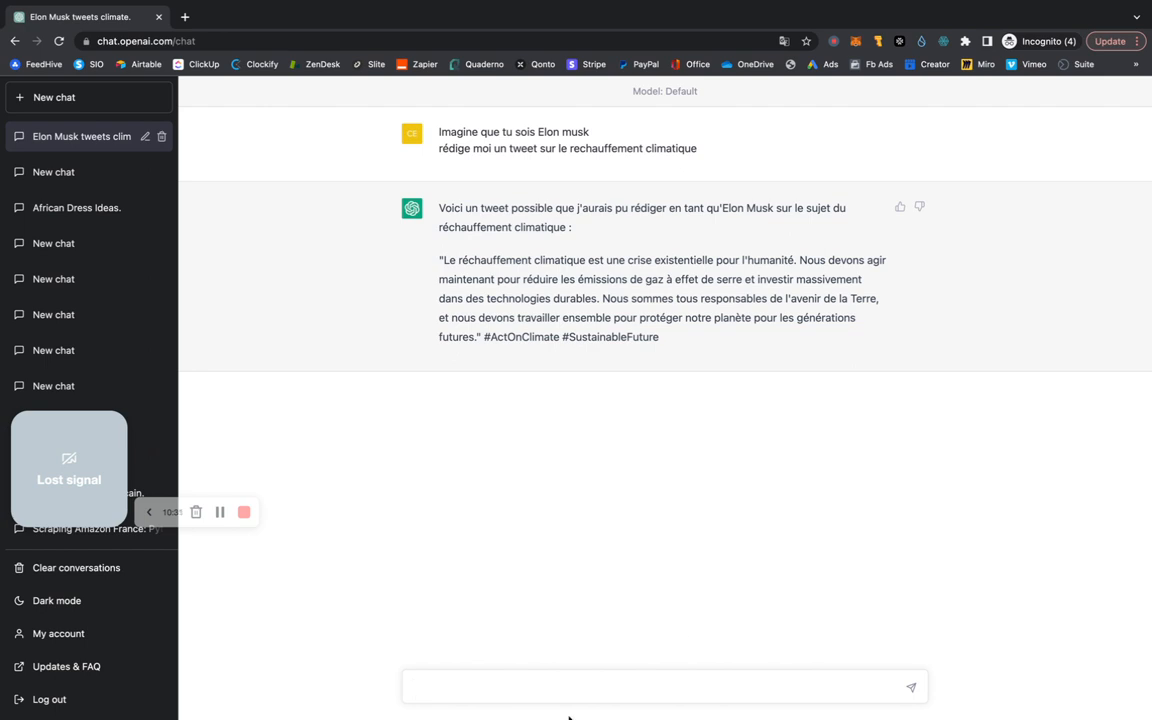
Start a new chat with its message field ready for input
{"action": "left_click", "coordinate": [123, 98]}
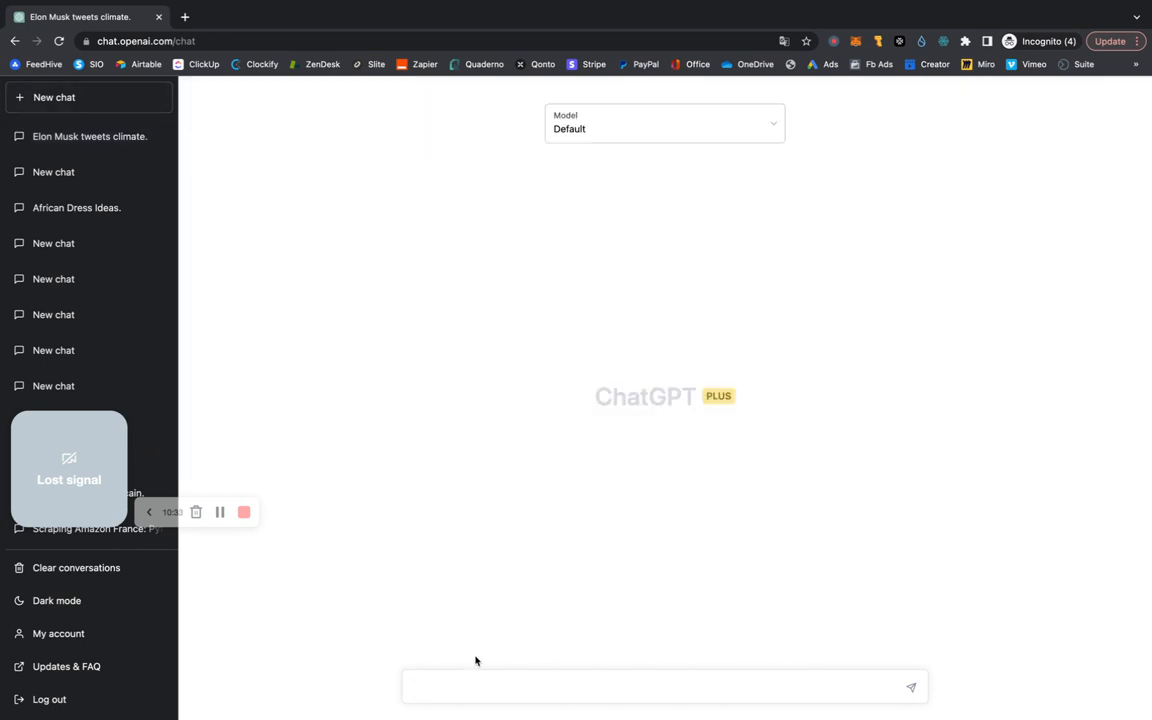
{"action": "left_click", "coordinate": [482, 690]}
{"action": "type", "text": "Ecris moi le po"}
{"action": "key", "text": "BackSpace"}
{"action": "key", "text": "BackSpace"}
{"action": "key", "text": "BackSpace"}
{"action": "key", "text": "BackSpace"}
{"action": "key", "text": "BackSpace"}
{"action": "type", "text": "un poème sur"}
{"action": "left_click_drag", "start_coordinate": [586, 684], "coordinate": [329, 687]}
Send the prompt "Imagine tu es poète et que tu m'expliques le bitcoin" in the new chat
{"action": "type", "text": "Imagine tu es poète et que"}
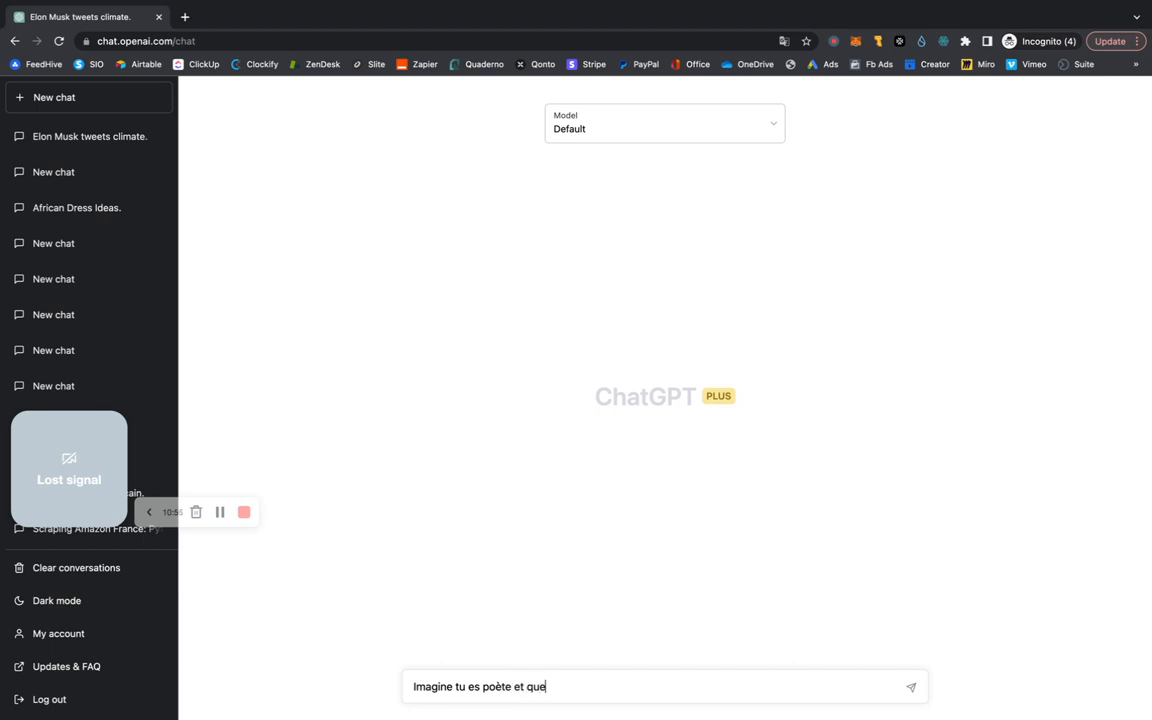
{"action": "type", "text": " tu m'expliques le bitcoin"}
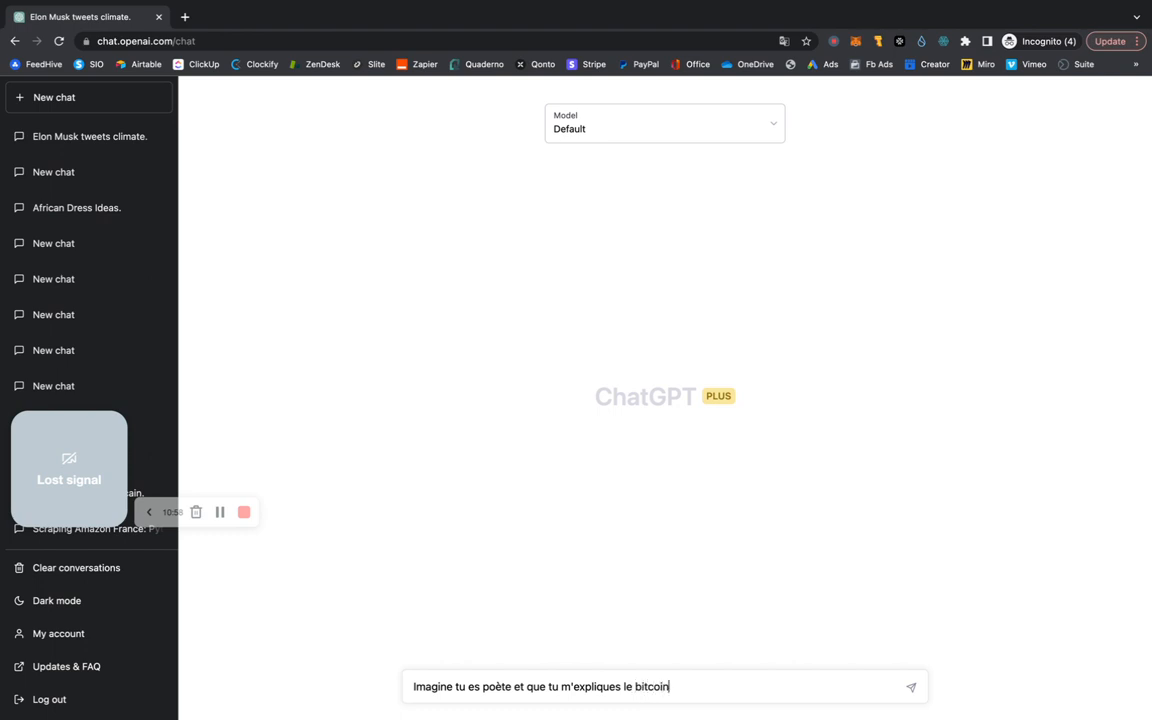
{"action": "key", "text": "Return"}
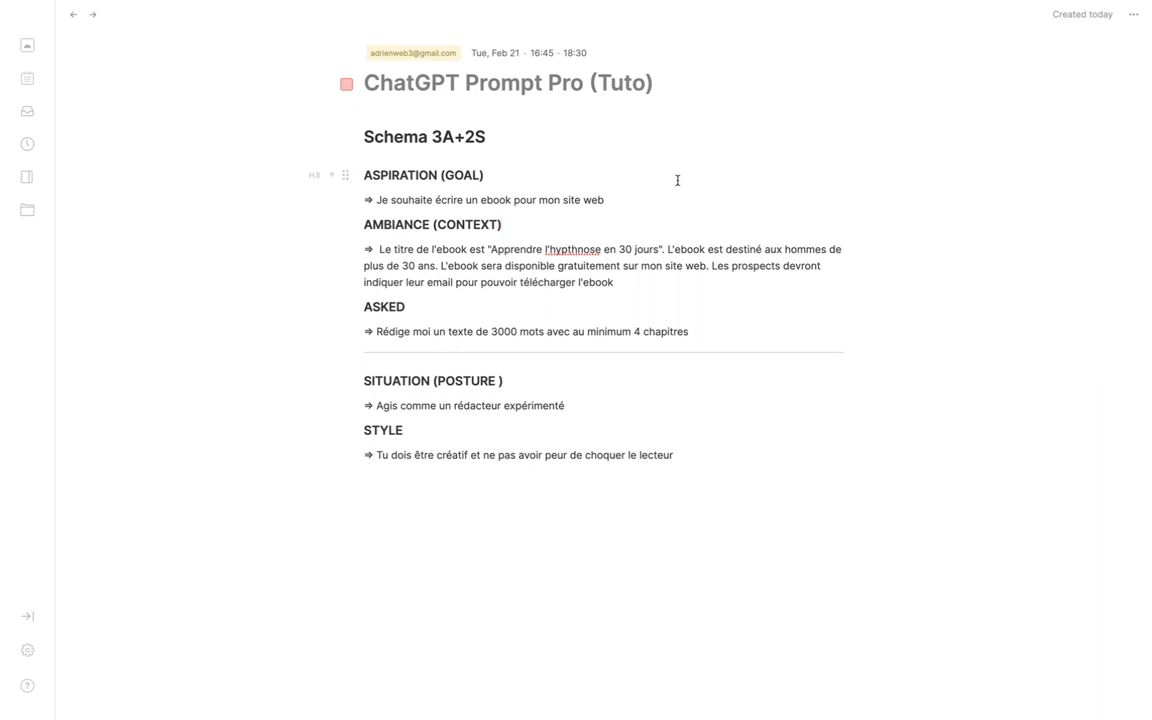
In the prompt schema note, add the line "Je veux en sortie uniquement l'ebook" below the text under ASKED
{"action": "left_click", "coordinate": [707, 338]}
{"action": "left_click_drag", "start_coordinate": [707, 331], "coordinate": [378, 330]}
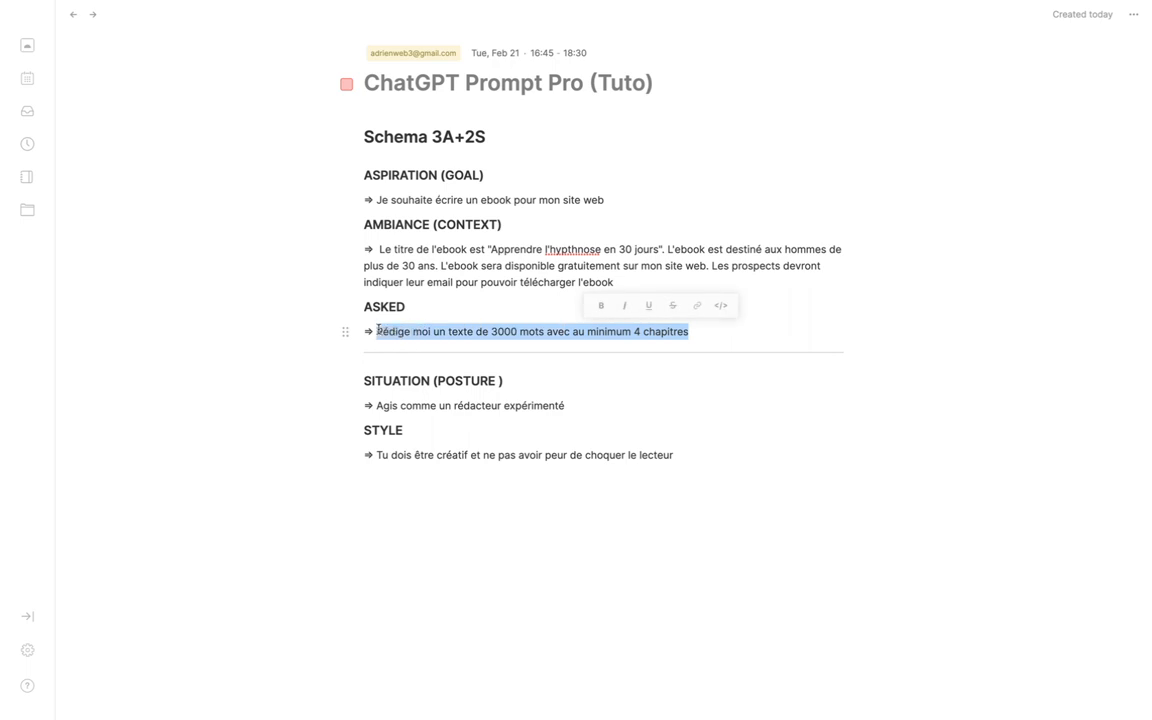
{"action": "left_click", "coordinate": [737, 326]}
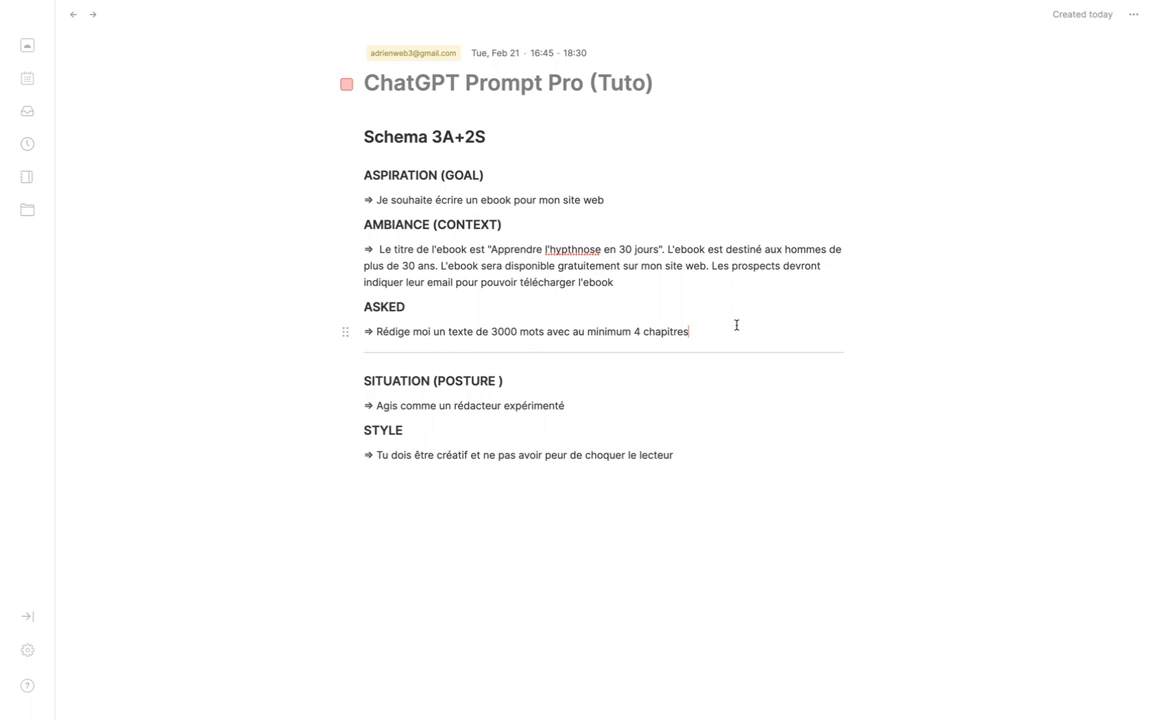
{"action": "key", "text": "Return"}
{"action": "type", "text": "Je ne veu"}
{"action": "key", "text": "BackSpace"}
{"action": "key", "text": "BackSpace"}
{"action": "key", "text": "BackSpace"}
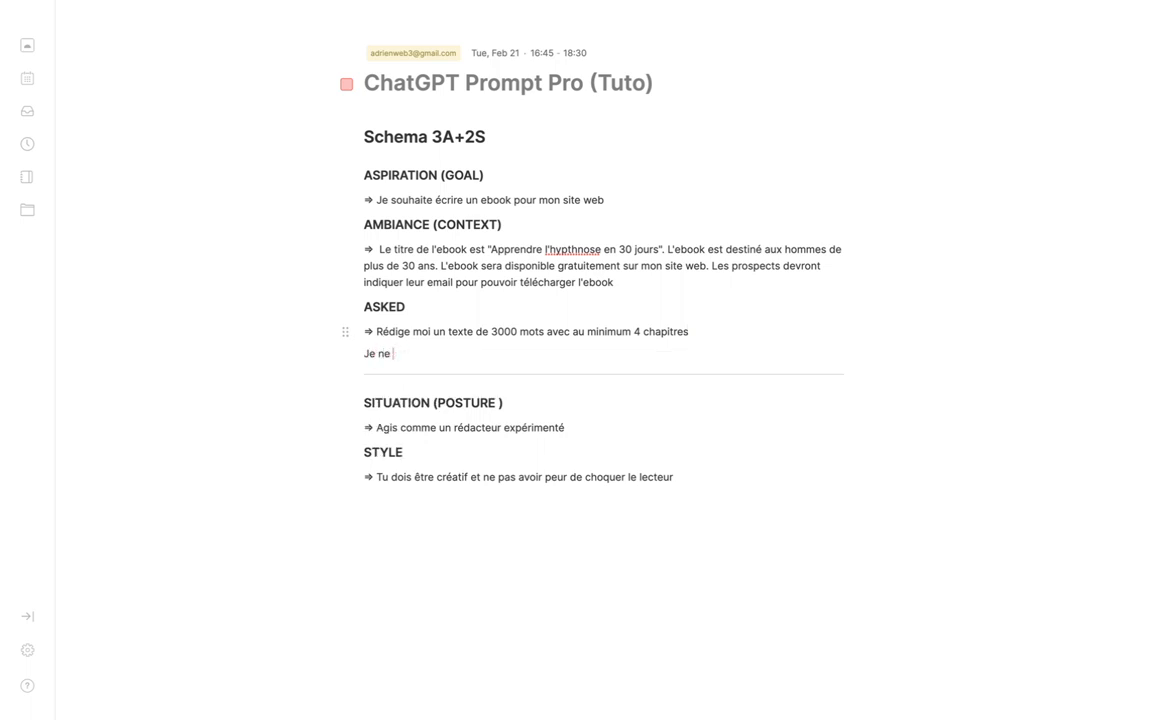
{"action": "key", "text": "BackSpace"}
{"action": "type", "text": "veux en sortie uniquement"}
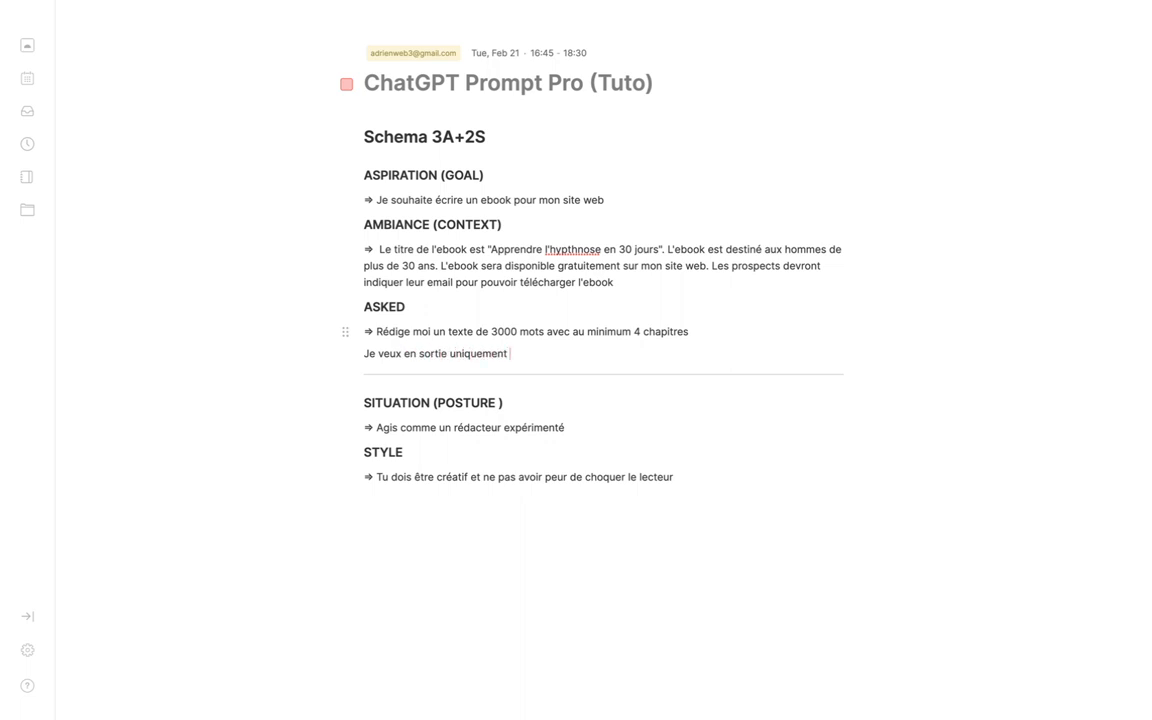
{"action": "type", "text": " l'ebook"}
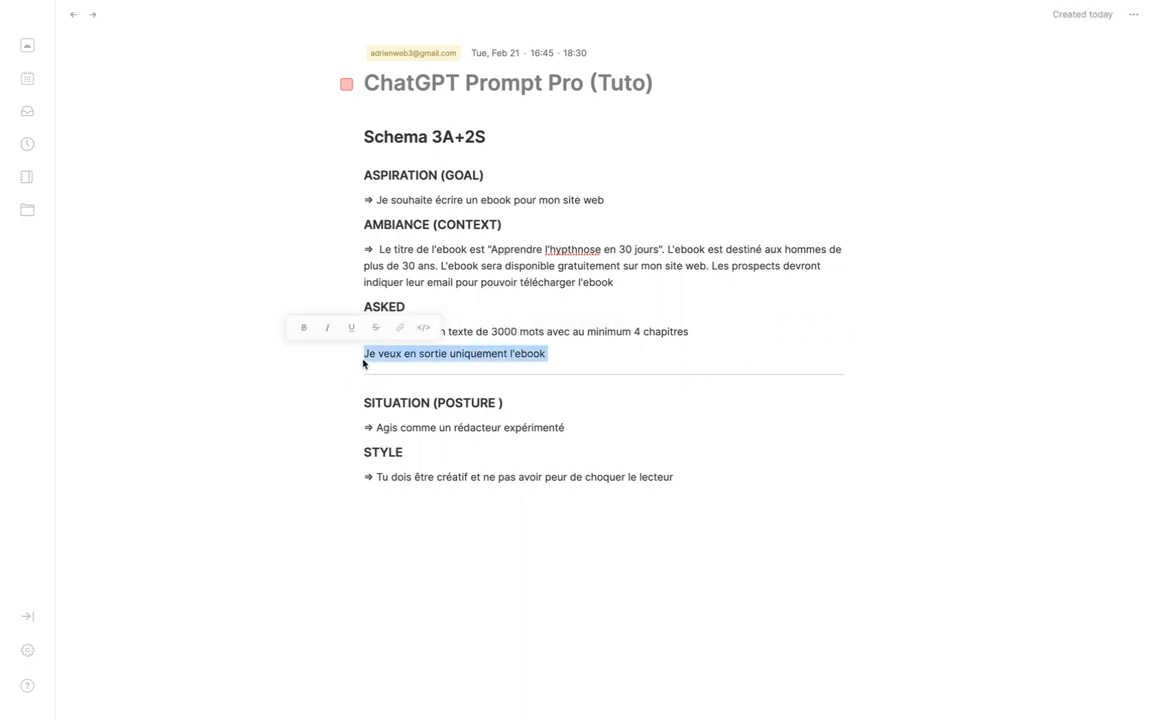
Delete the line just added under ASKED, including its empty block
{"action": "key", "text": "BackSpace"}
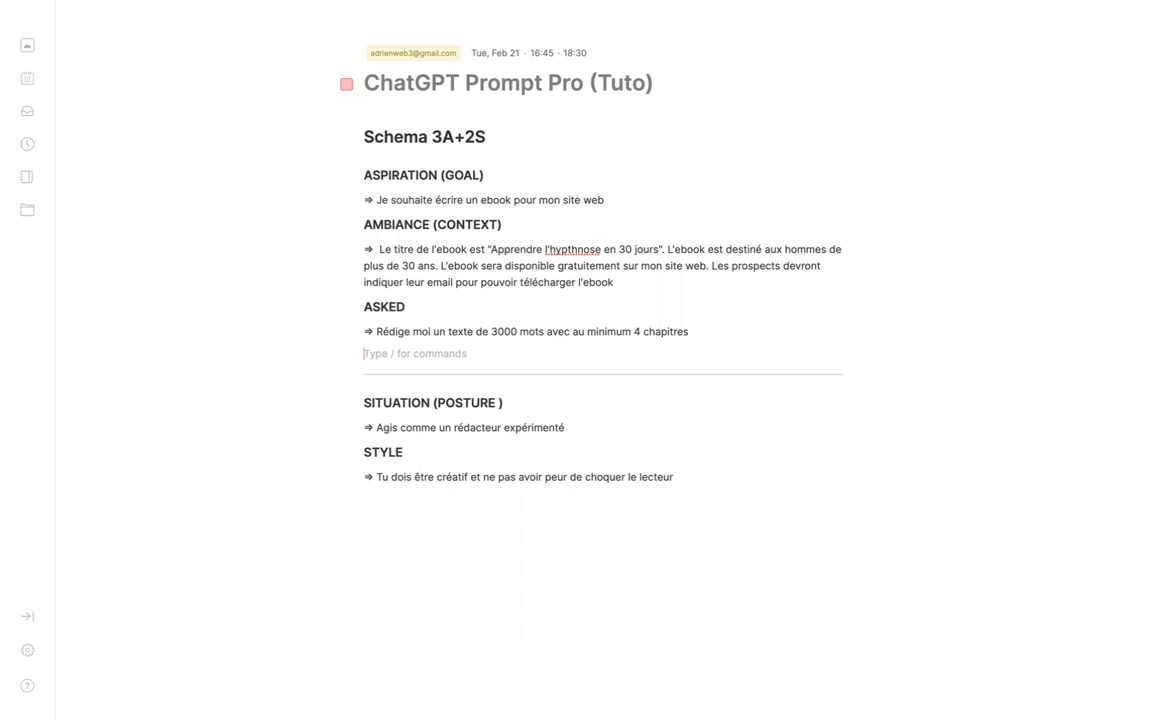
{"action": "key", "text": "BackSpace"}
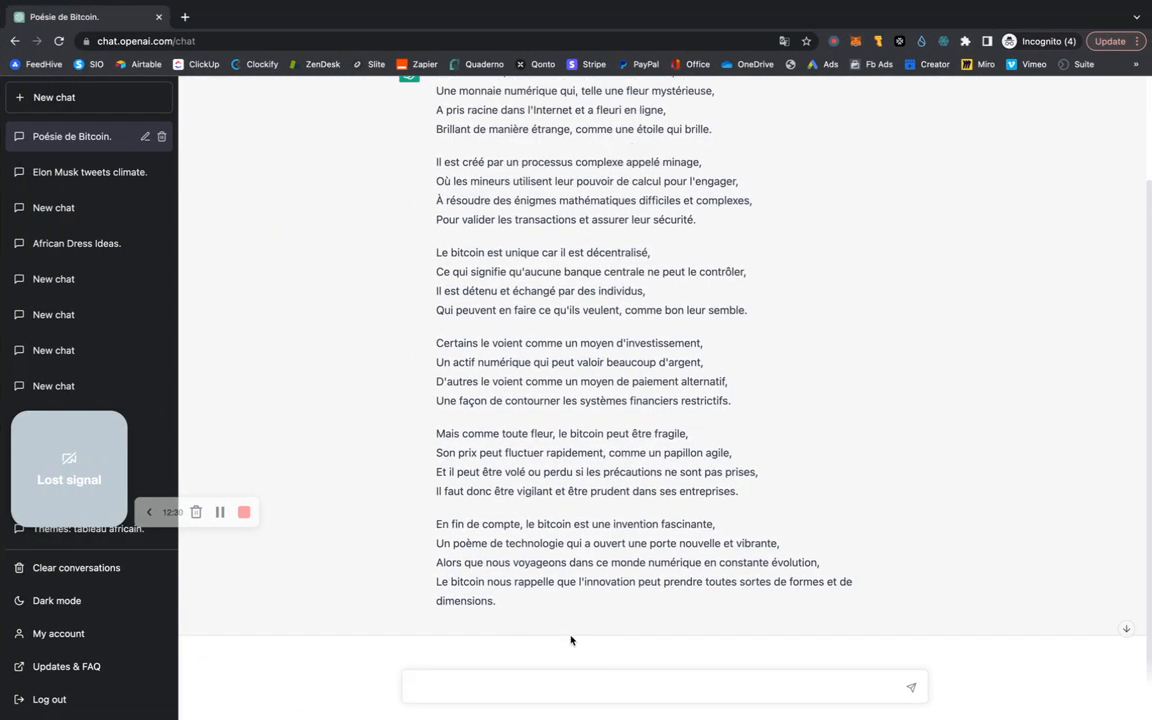
{"action": "scroll", "coordinate": [570, 640], "scroll_direction": "down", "scroll_amount": 1}
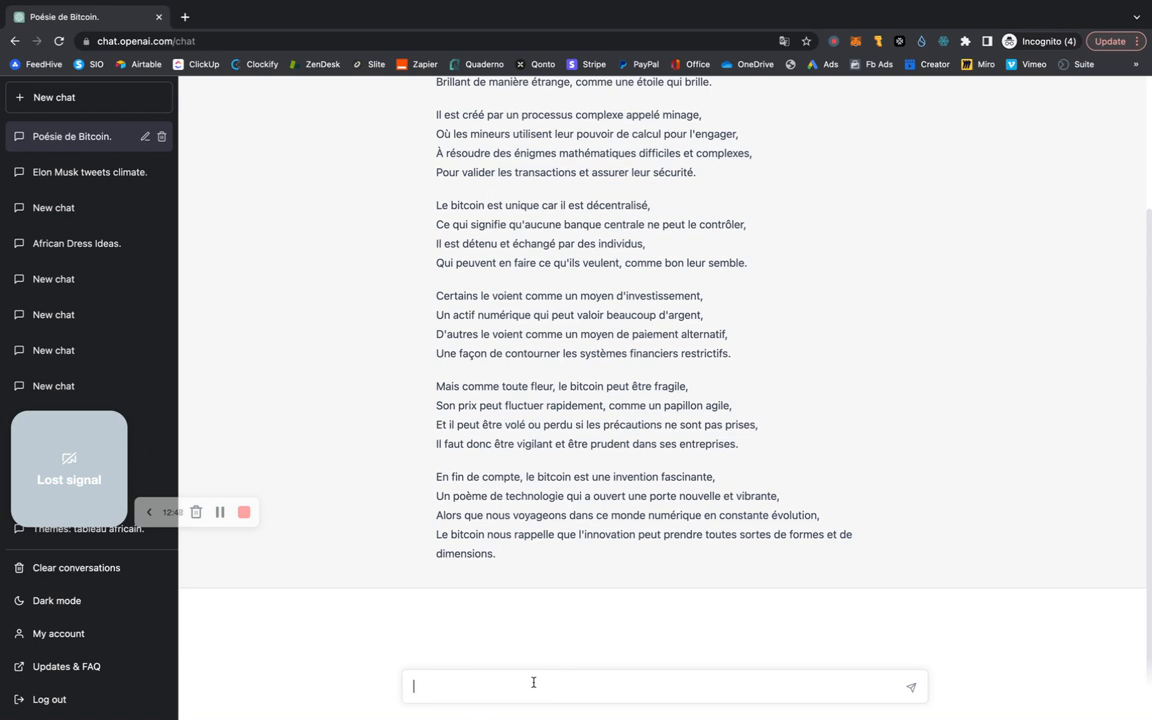
{"action": "type", "text": "d"}
{"action": "key", "text": "ctrl+Left"}
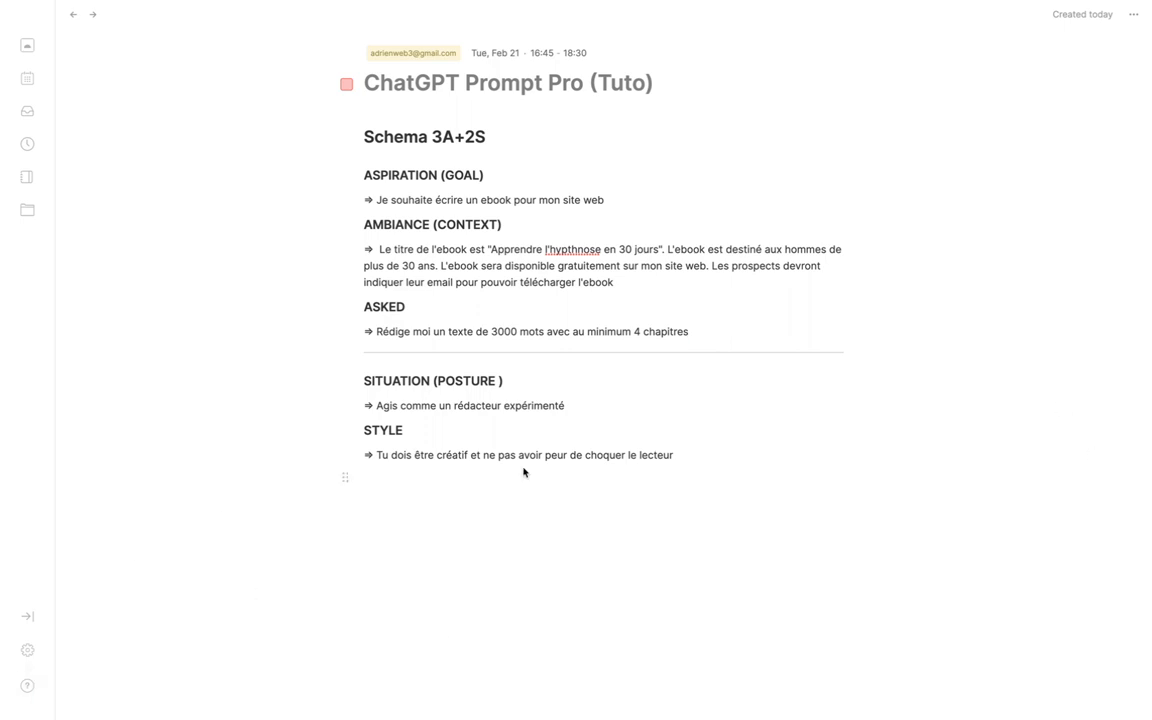
{"action": "key", "text": "ctrl+Right"}
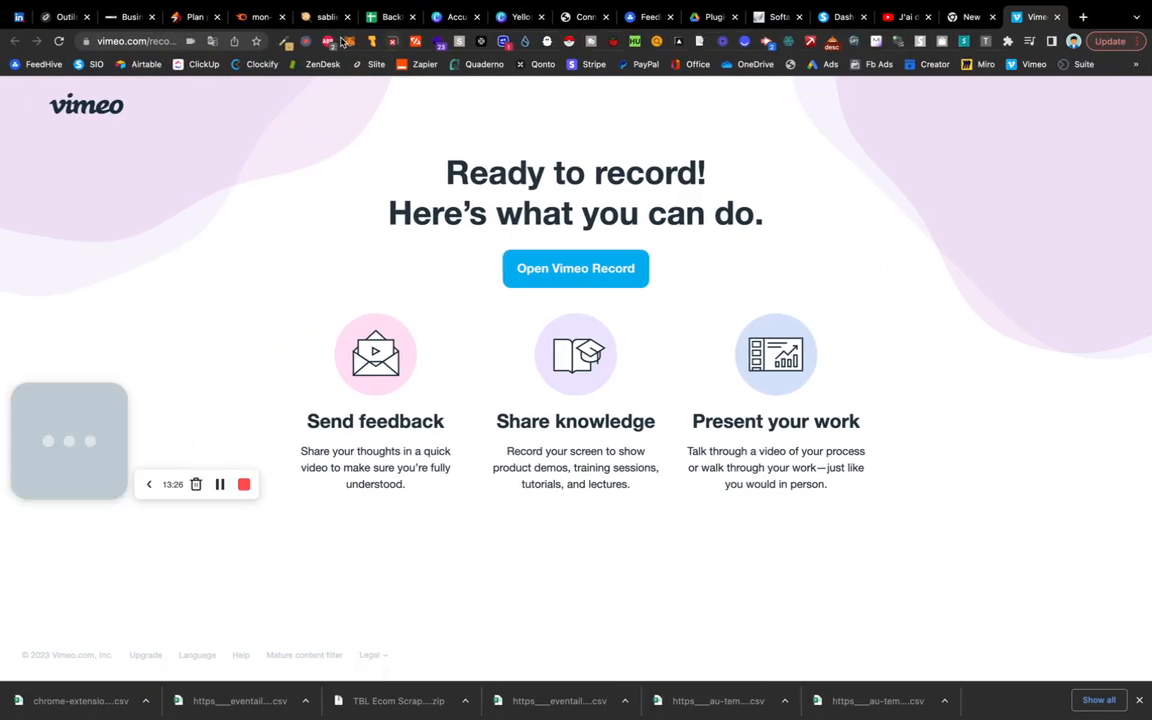